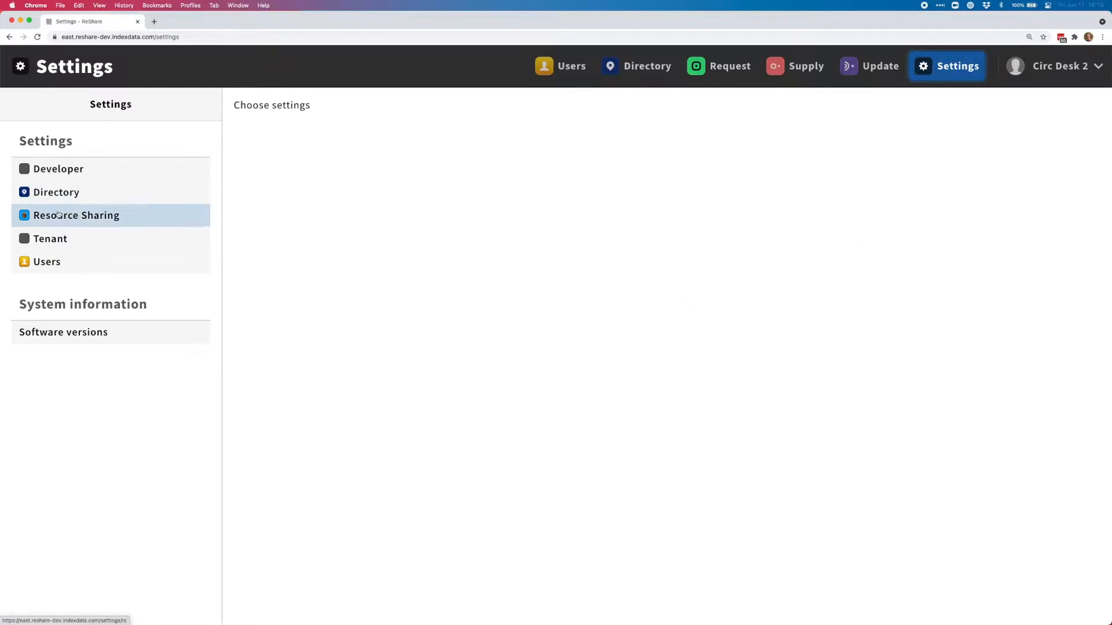
Open the Cancel request notice template from the Resource Sharing settings for editing.
click(102, 221)
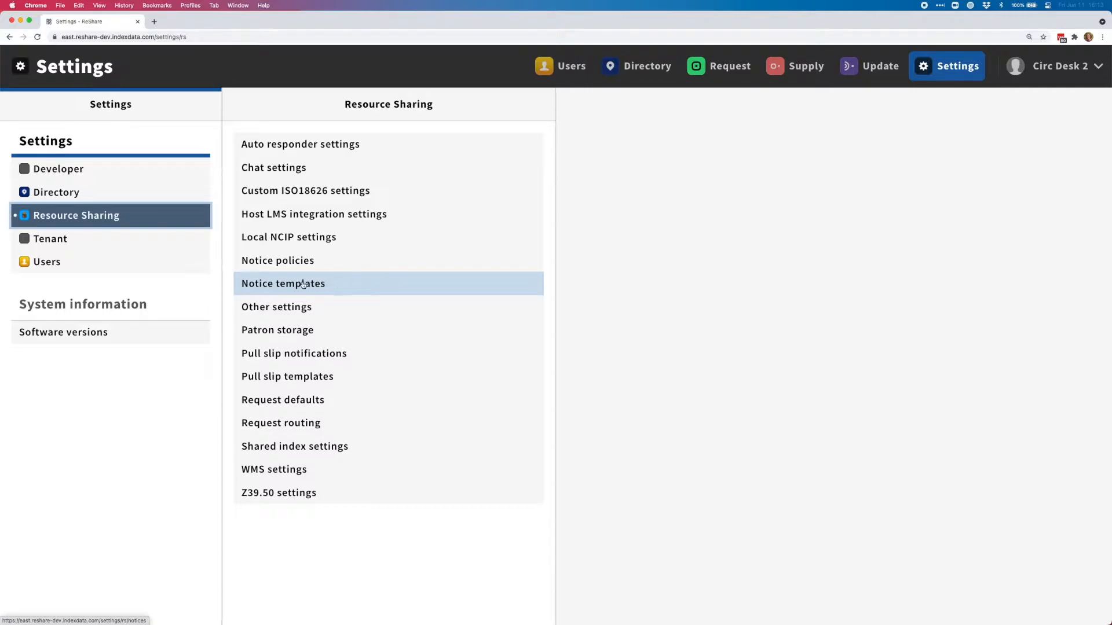
click(341, 285)
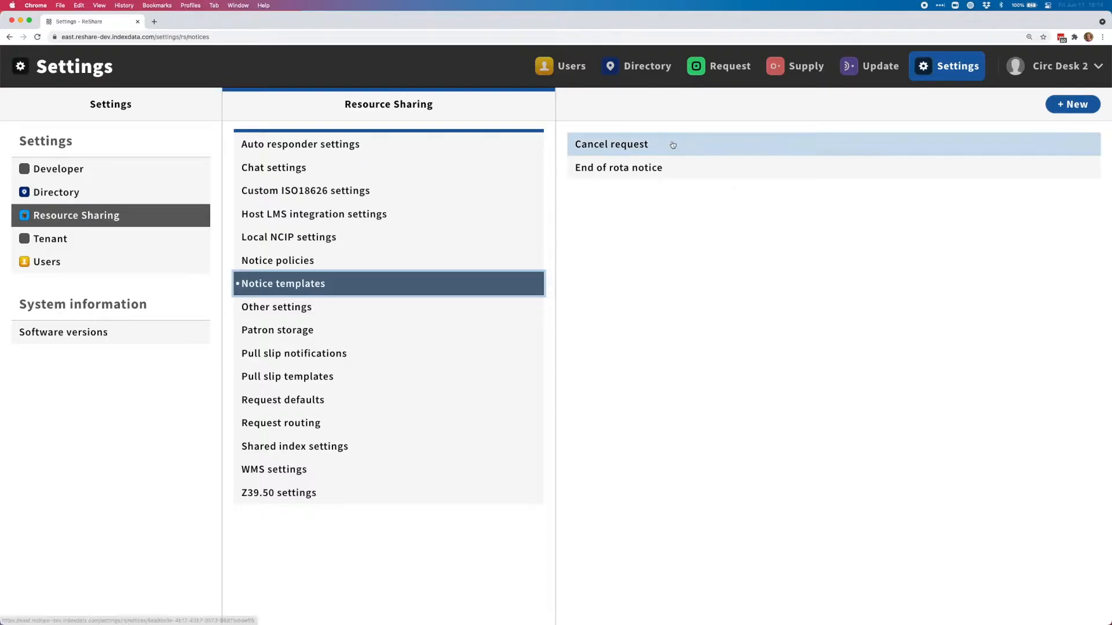
click(649, 147)
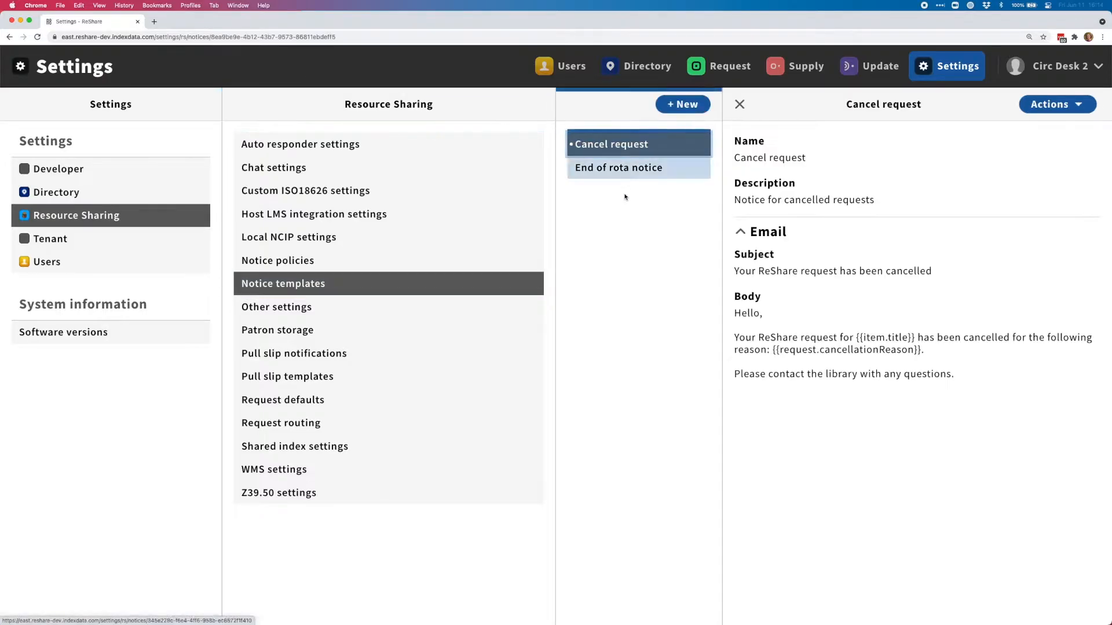
click(1057, 106)
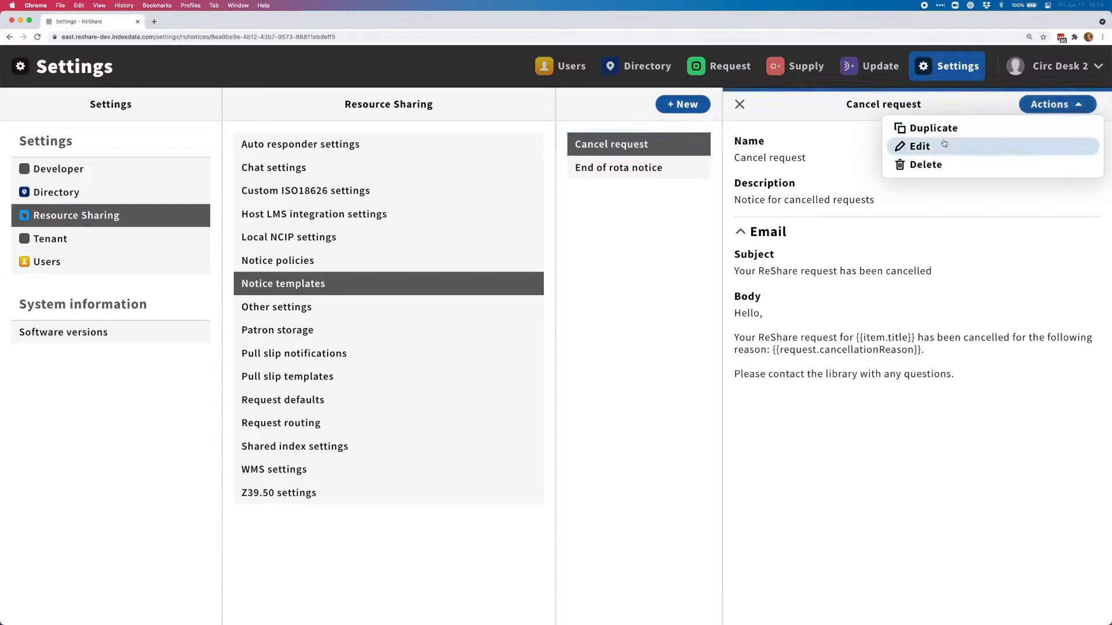
click(965, 150)
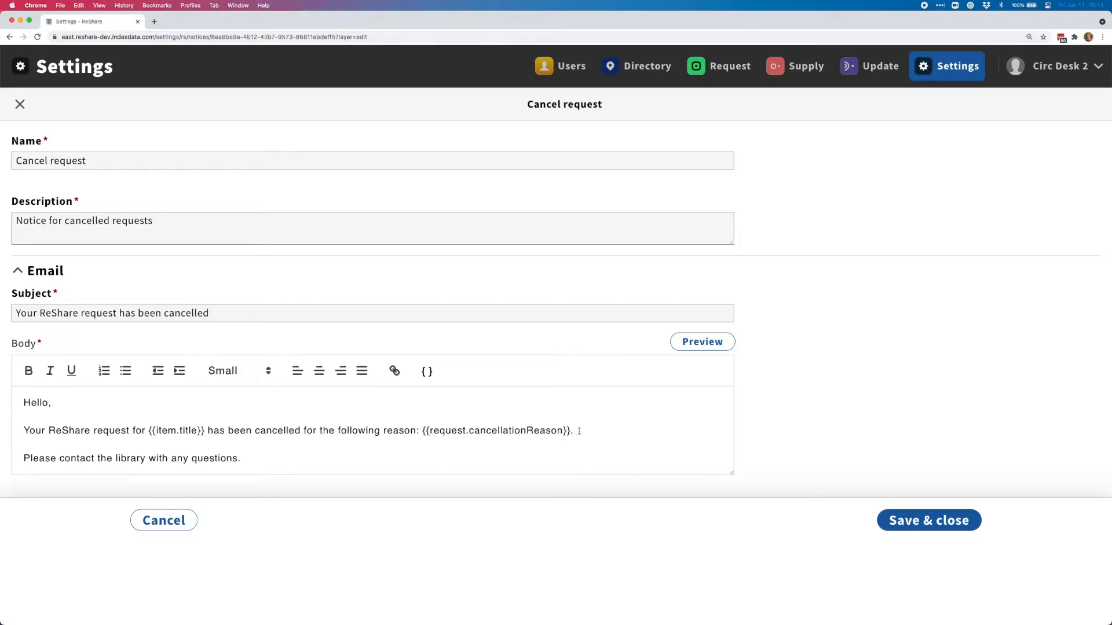
Insert the user.id token at the end of the email body, following the line about contacting the library.
drag(573, 431, 423, 433)
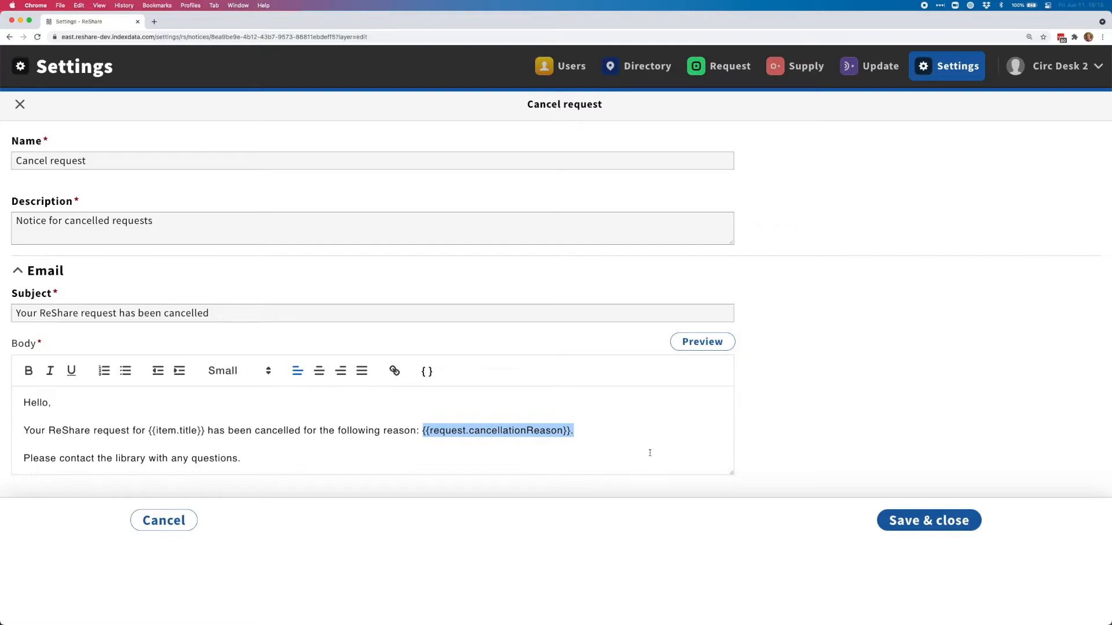
click(421, 463)
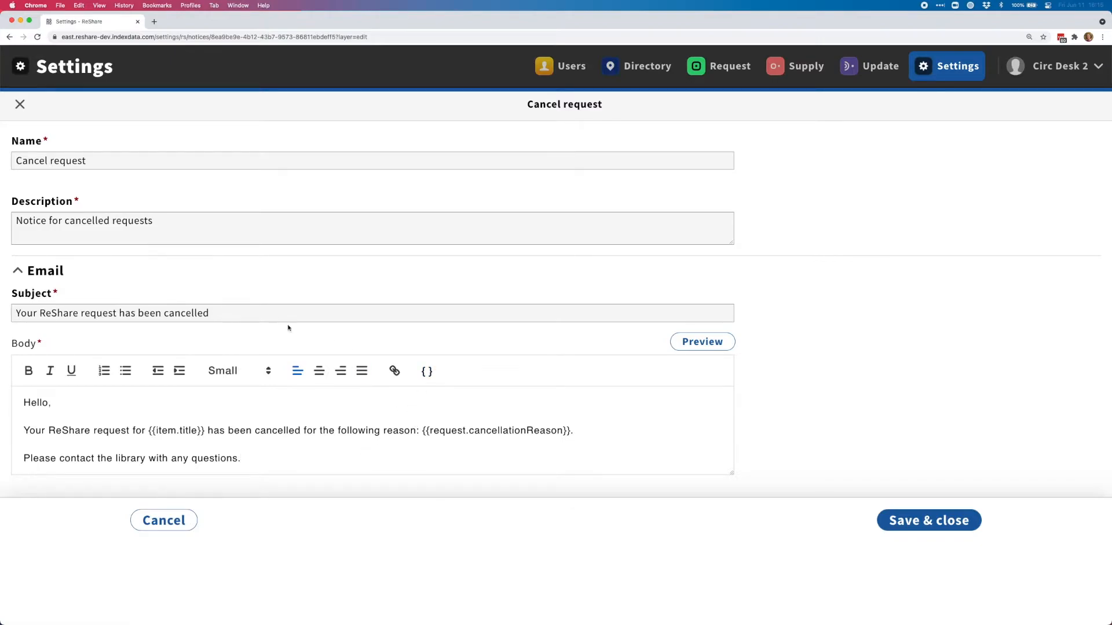
click(427, 372)
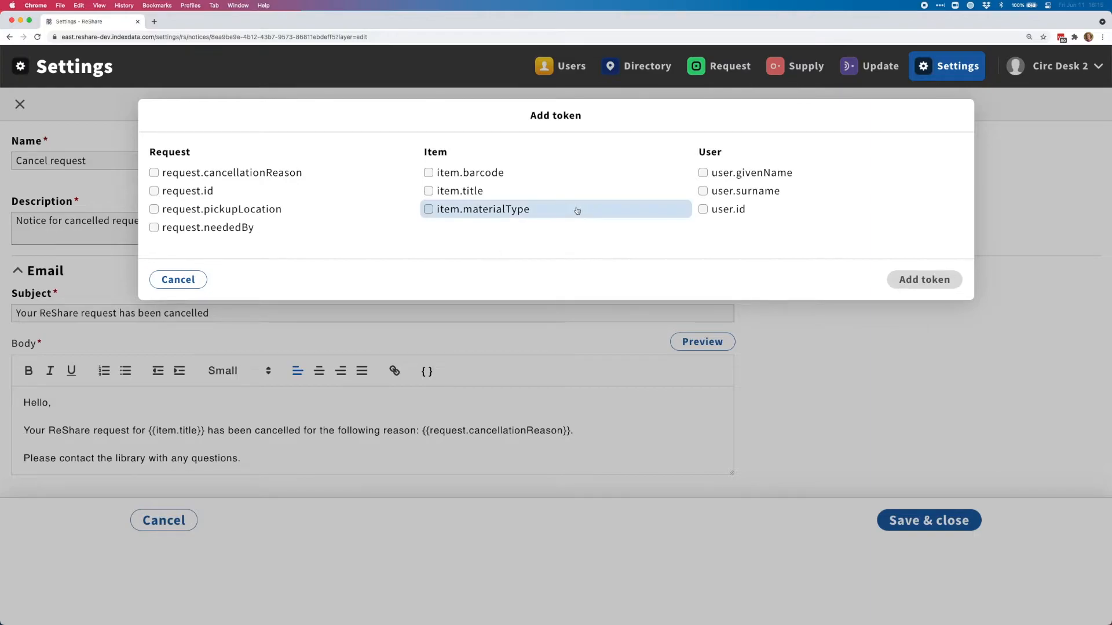
click(728, 214)
click(937, 276)
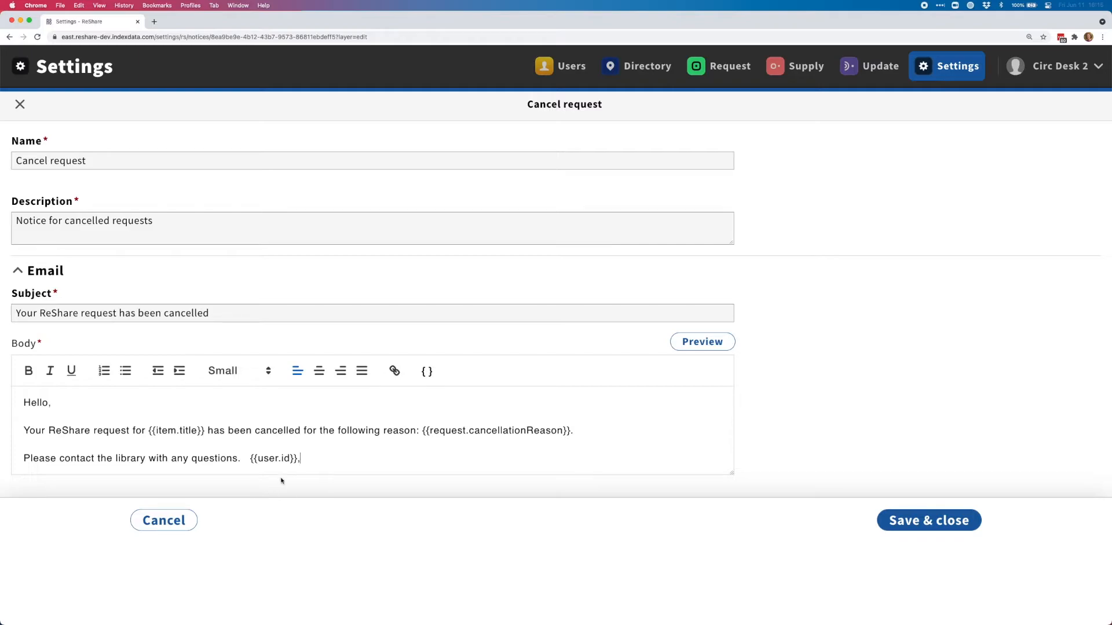
Copy the {{user.id}} token from the email body to the end of the subject line.
click(296, 459)
drag(296, 459, 251, 459)
key(super+c)
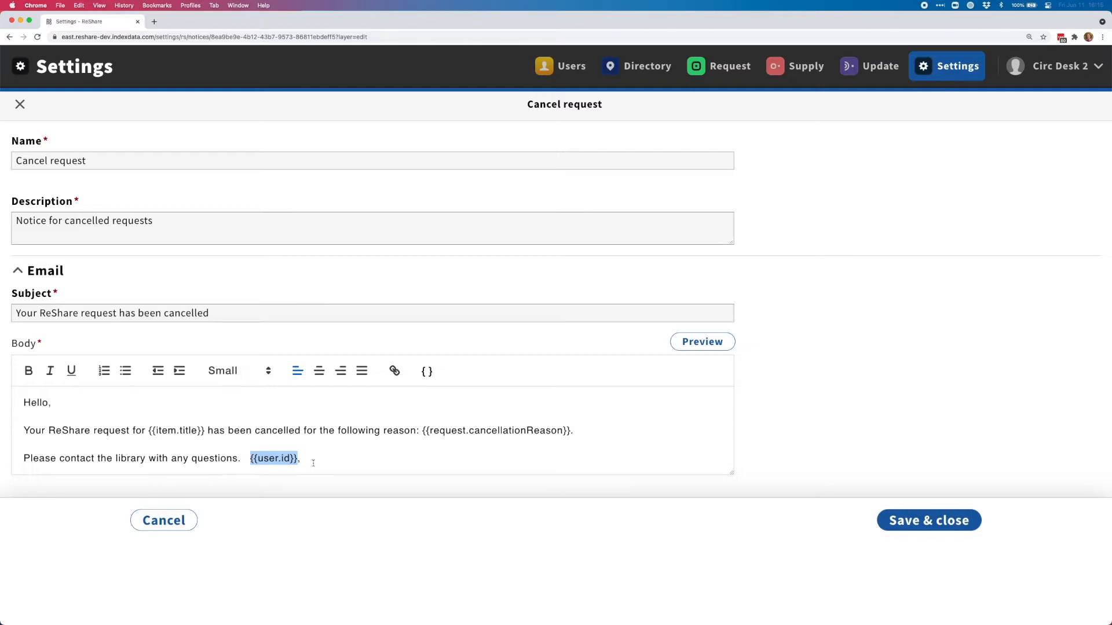
click(311, 459)
click(251, 313)
key(super+v)
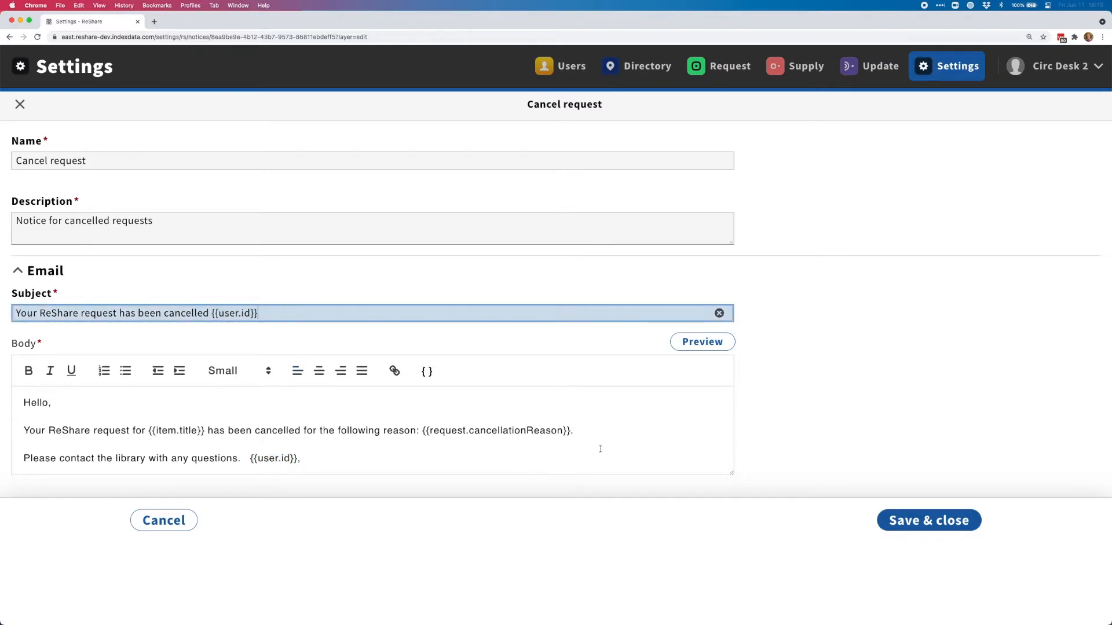
Preview the notice template, check the value substituted for the user ID token, and close the preview.
click(711, 343)
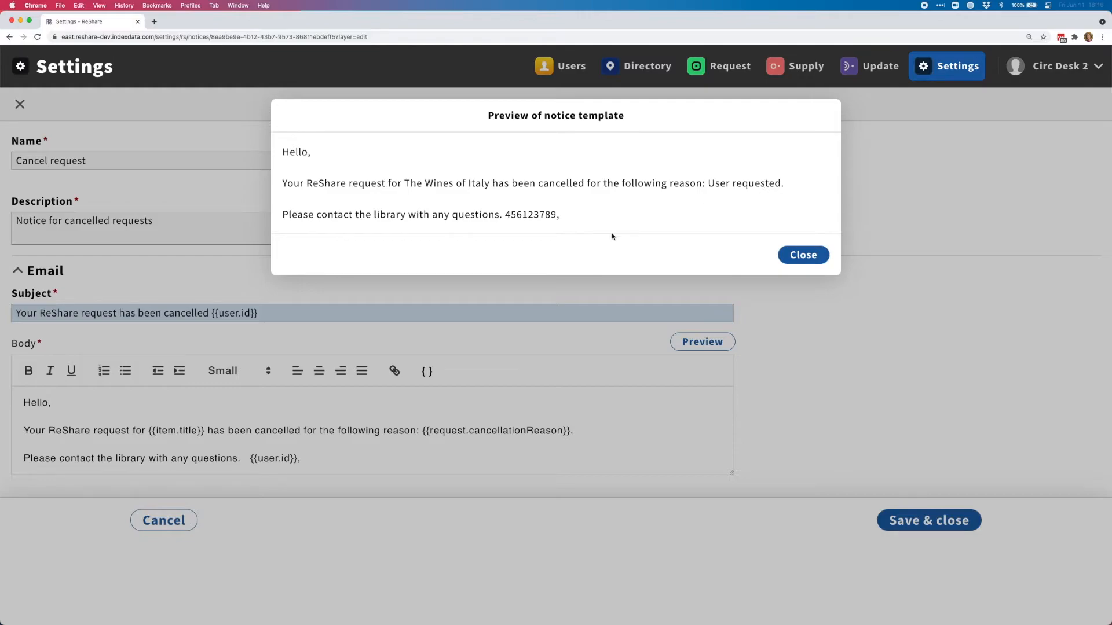
drag(559, 217, 505, 214)
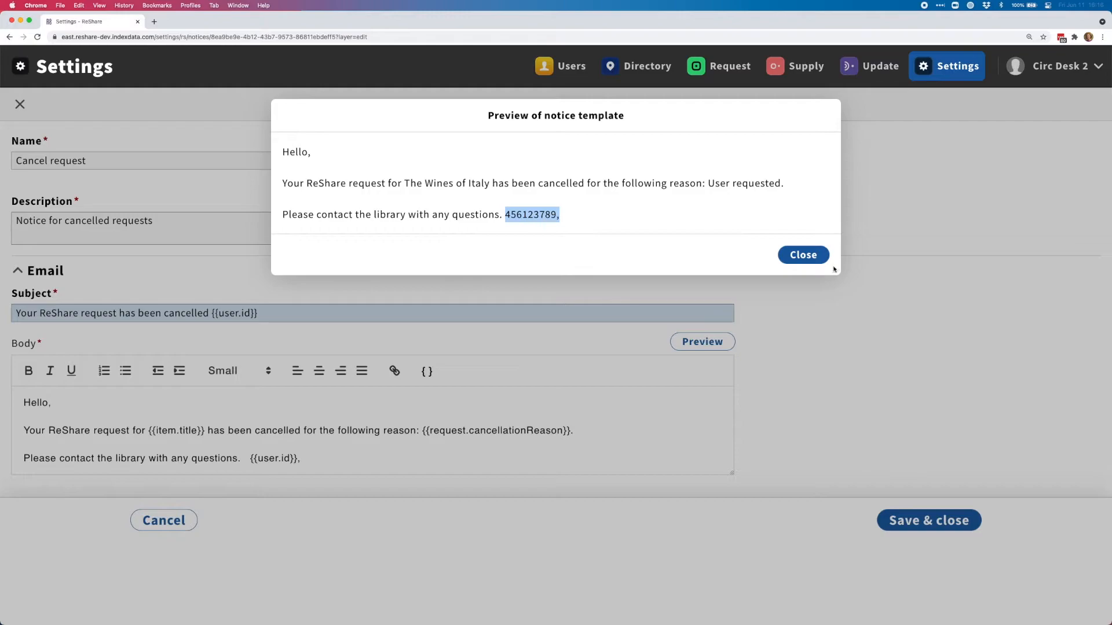
click(803, 255)
Remove the {{user.id}} token and its trailing comma from the email body, and save the Cancel request template.
drag(302, 459, 243, 459)
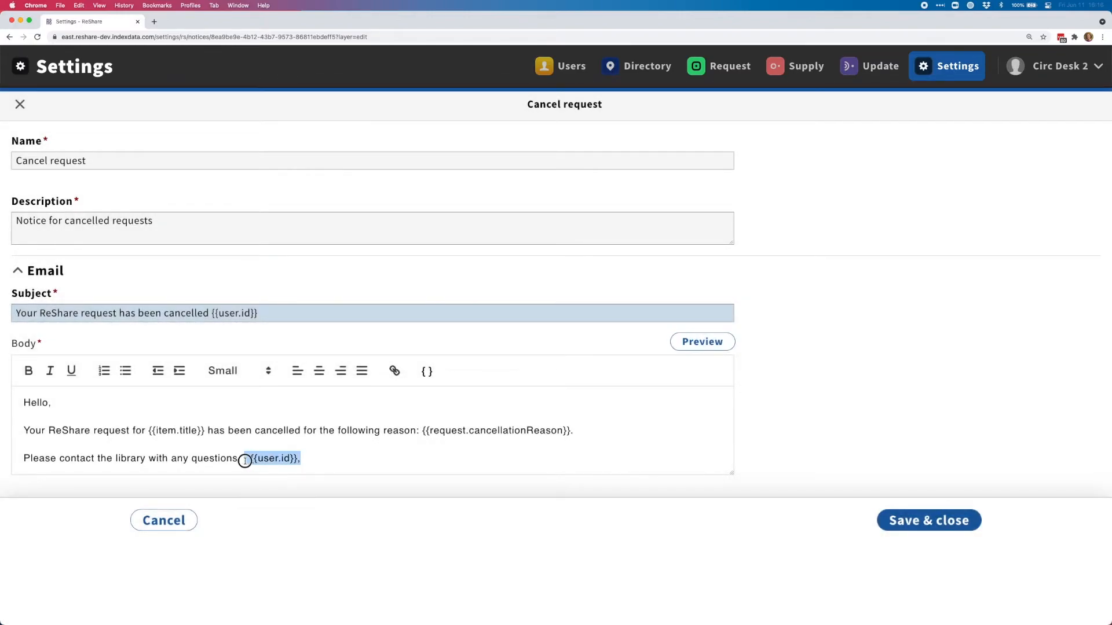
key(BackSpace)
click(925, 524)
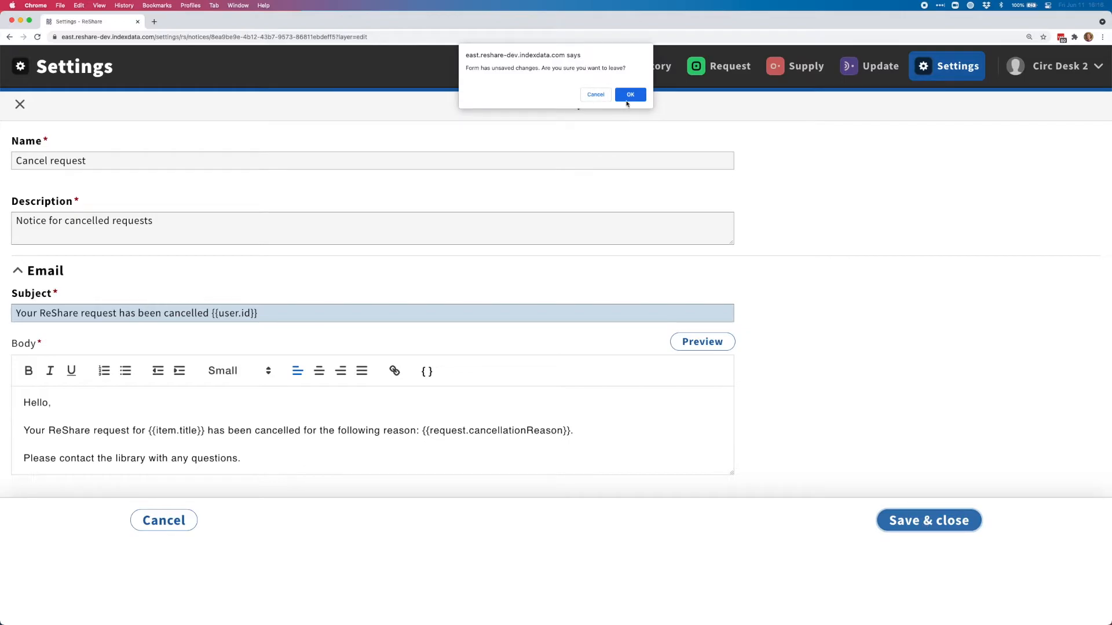
click(621, 99)
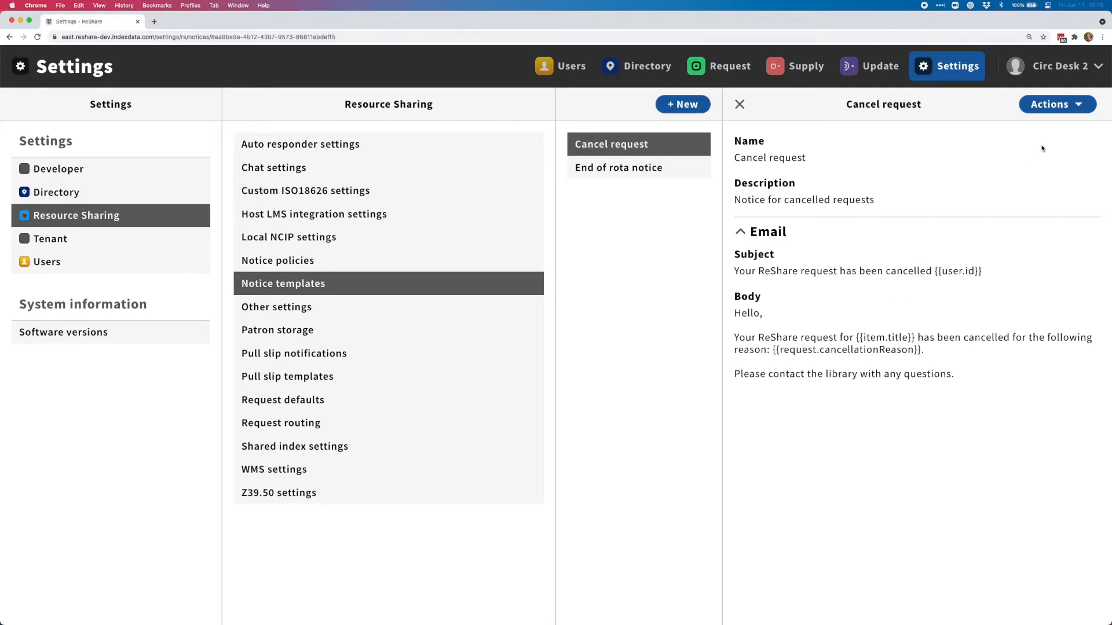
click(1082, 109)
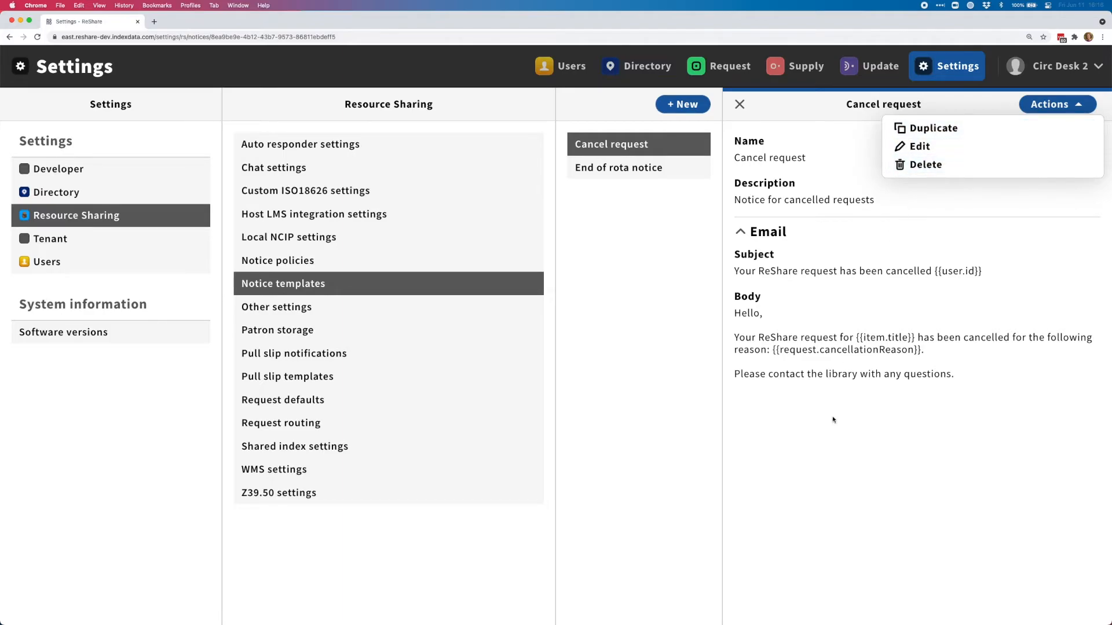
click(860, 489)
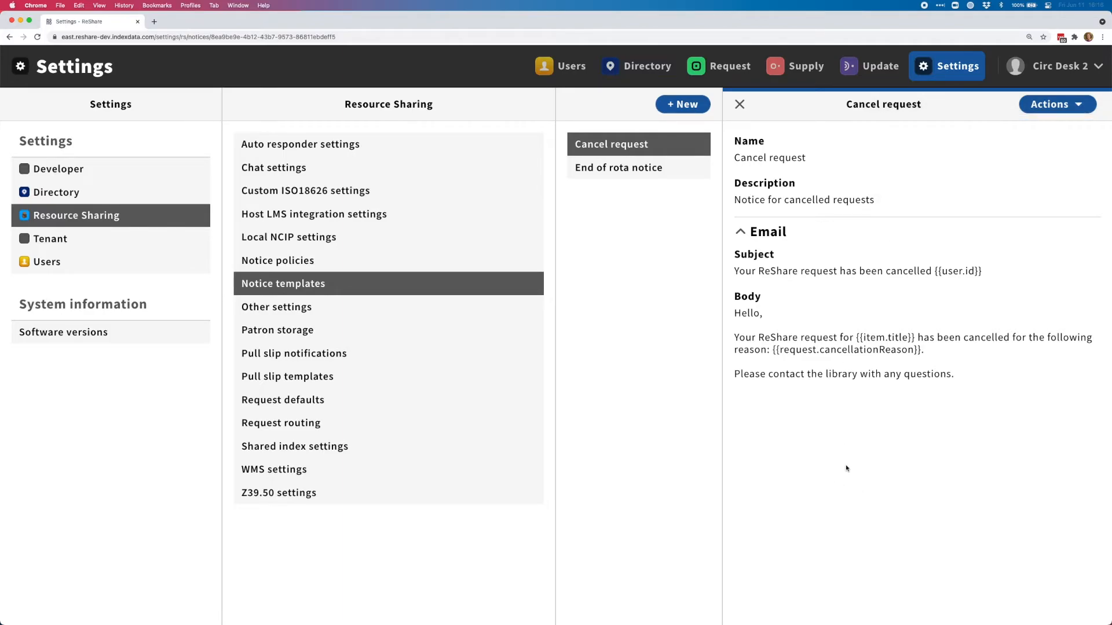
Open the Test notice policy for editing and make it active.
click(274, 262)
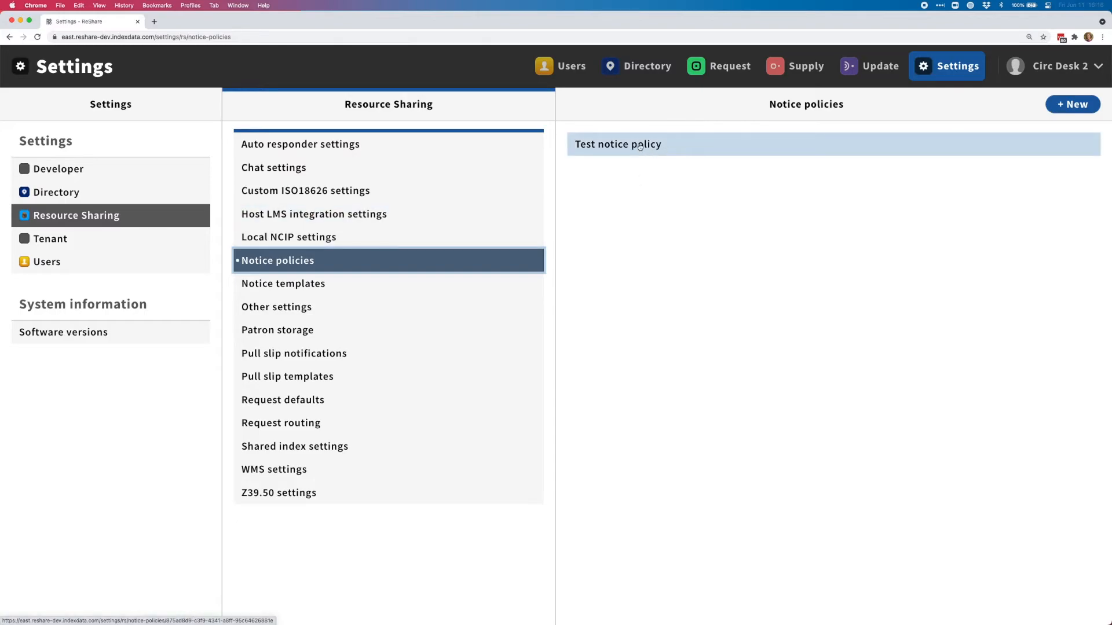
click(688, 149)
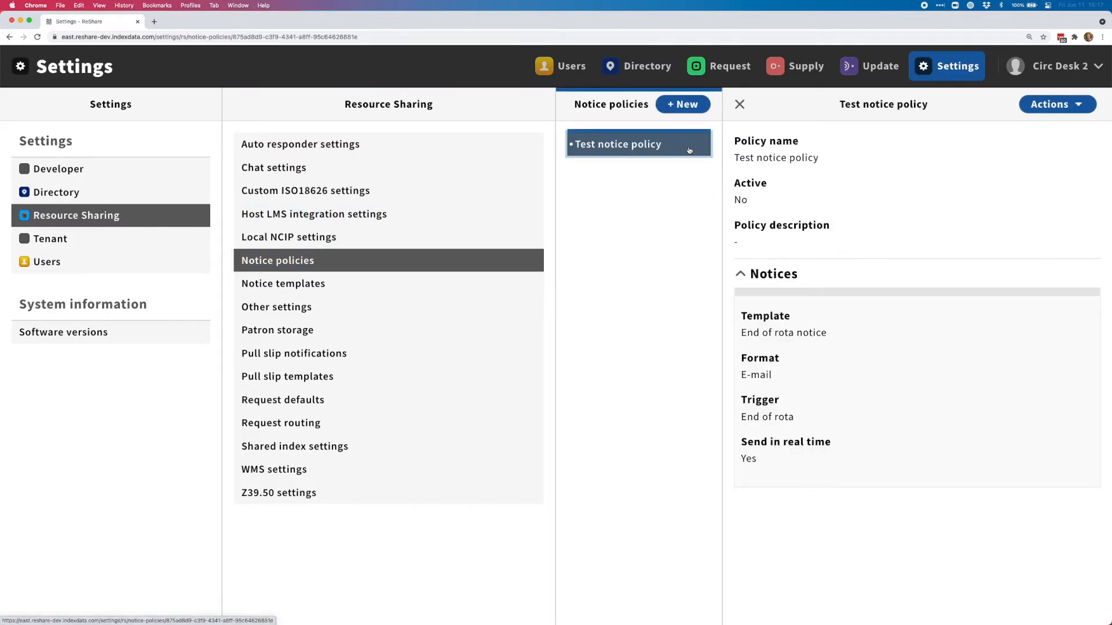
click(1045, 105)
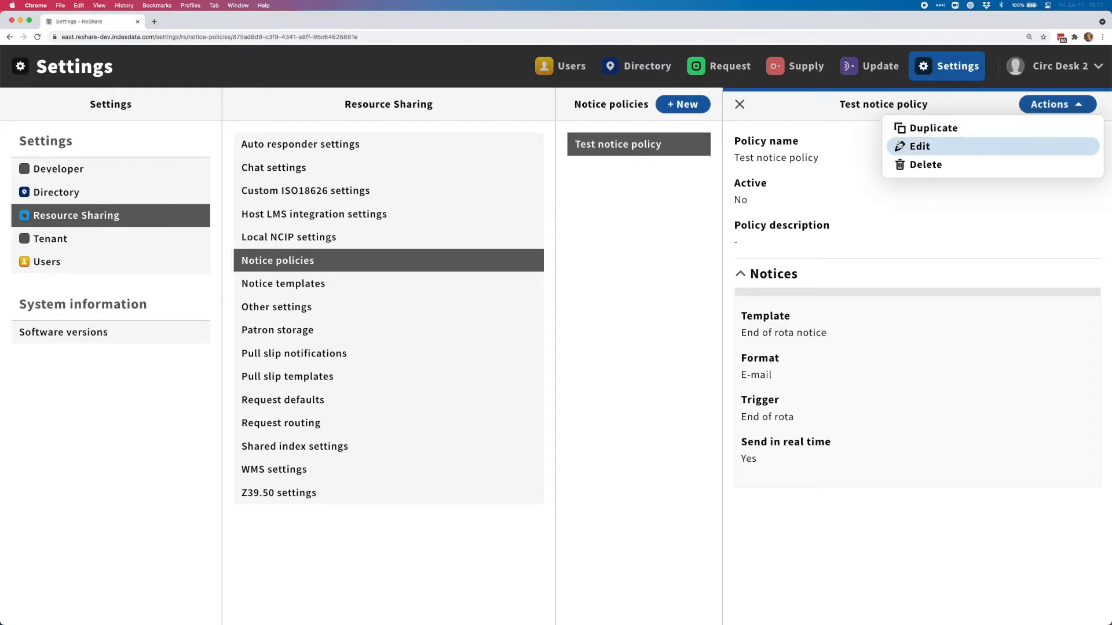
click(899, 145)
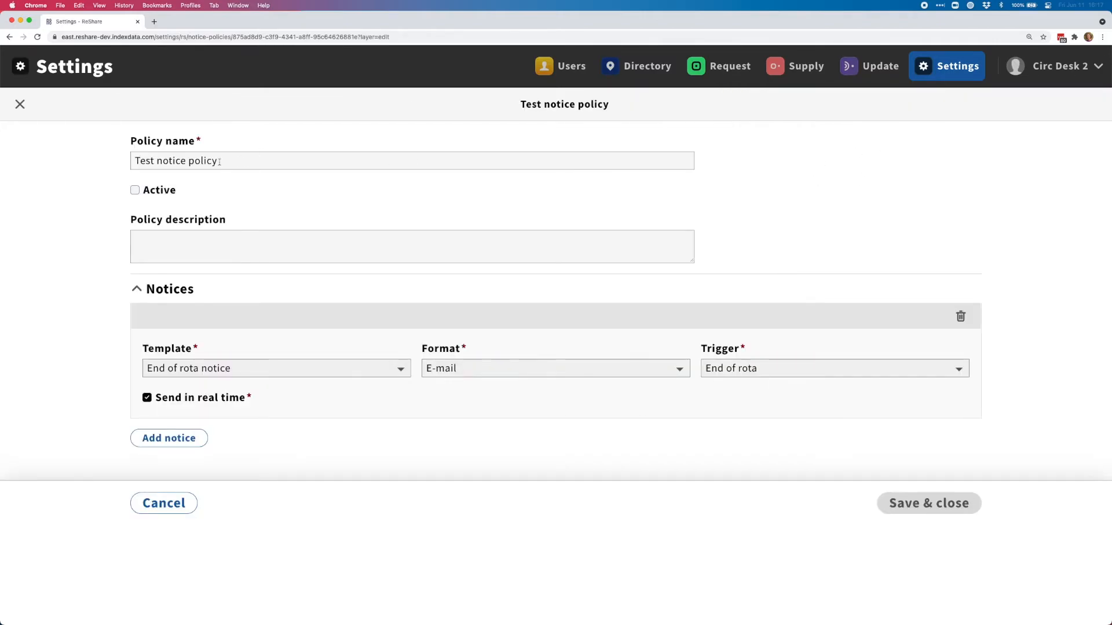
click(243, 160)
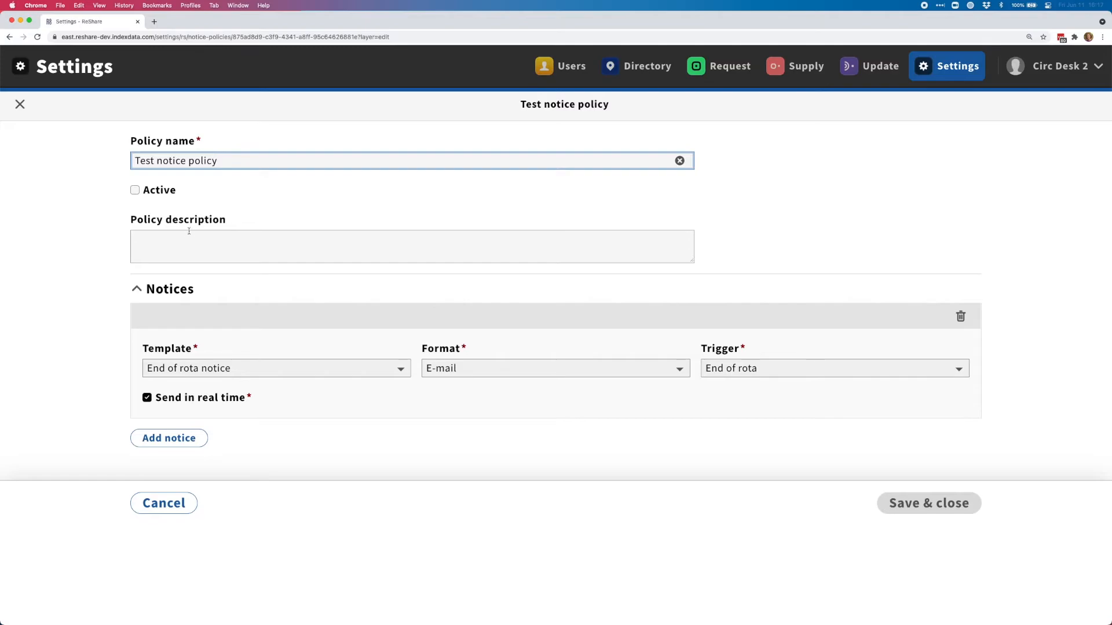
click(136, 192)
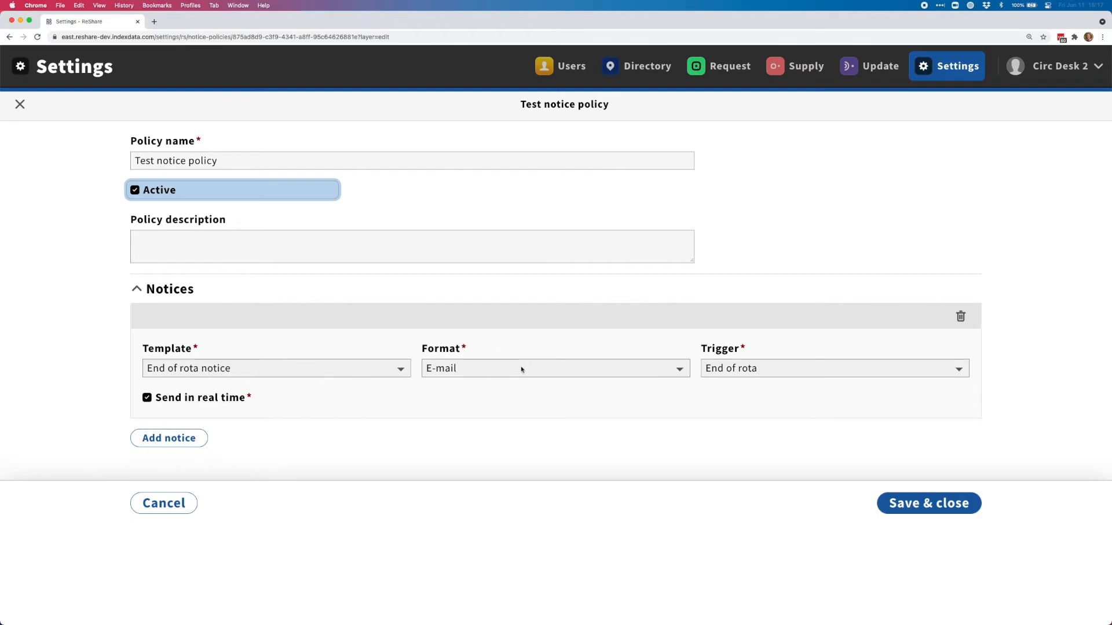
Keep E-mail as the existing End of rota notice's format and set its trigger to Request cancelled.
click(495, 369)
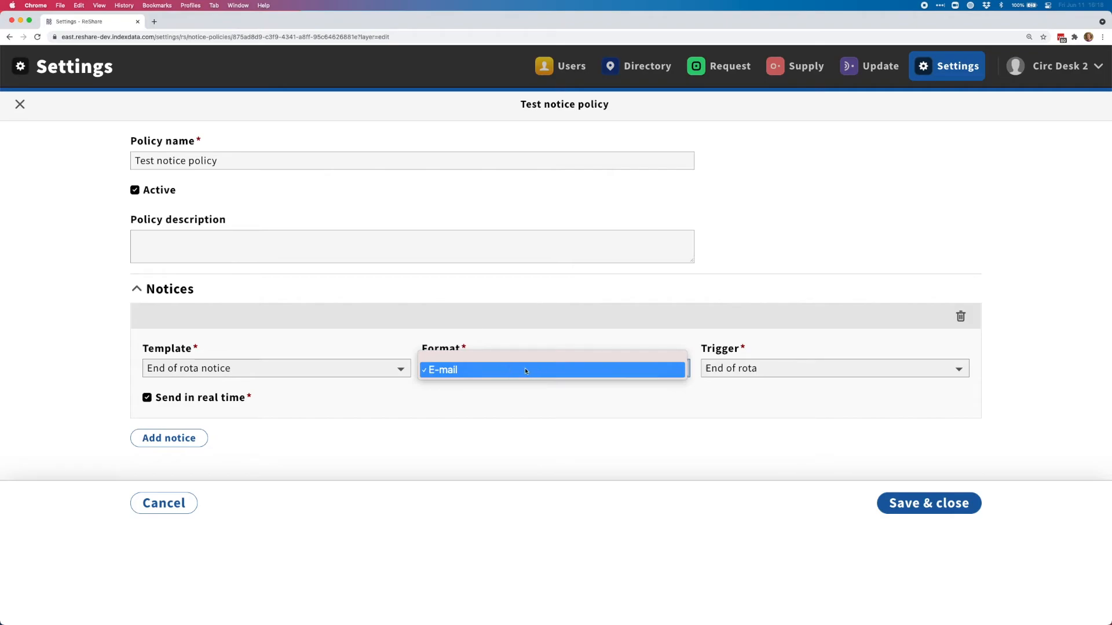
click(526, 370)
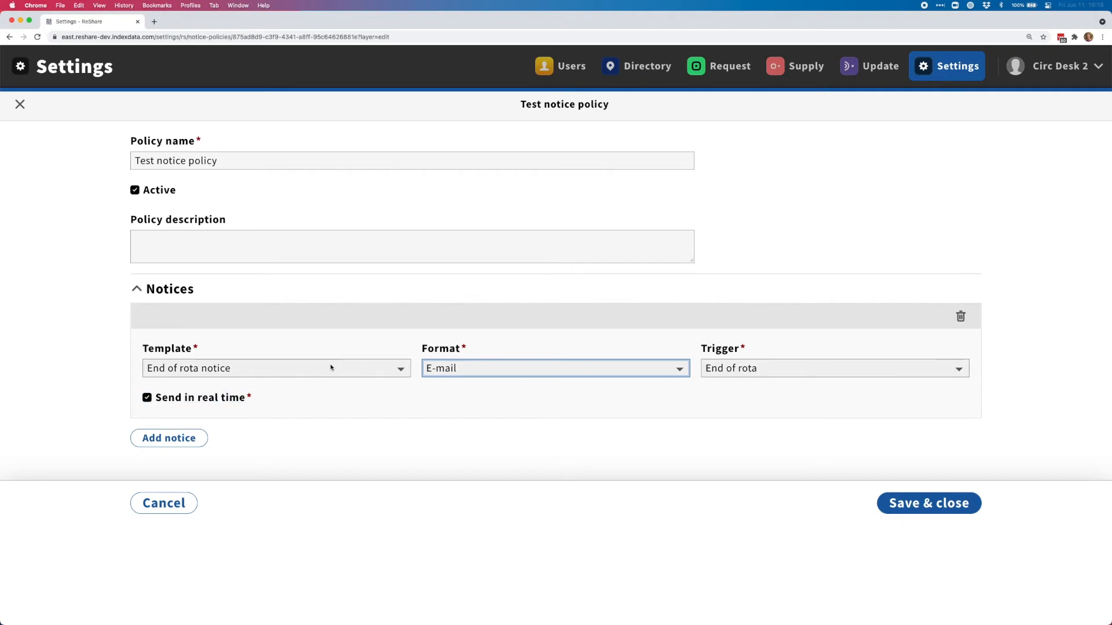
click(914, 371)
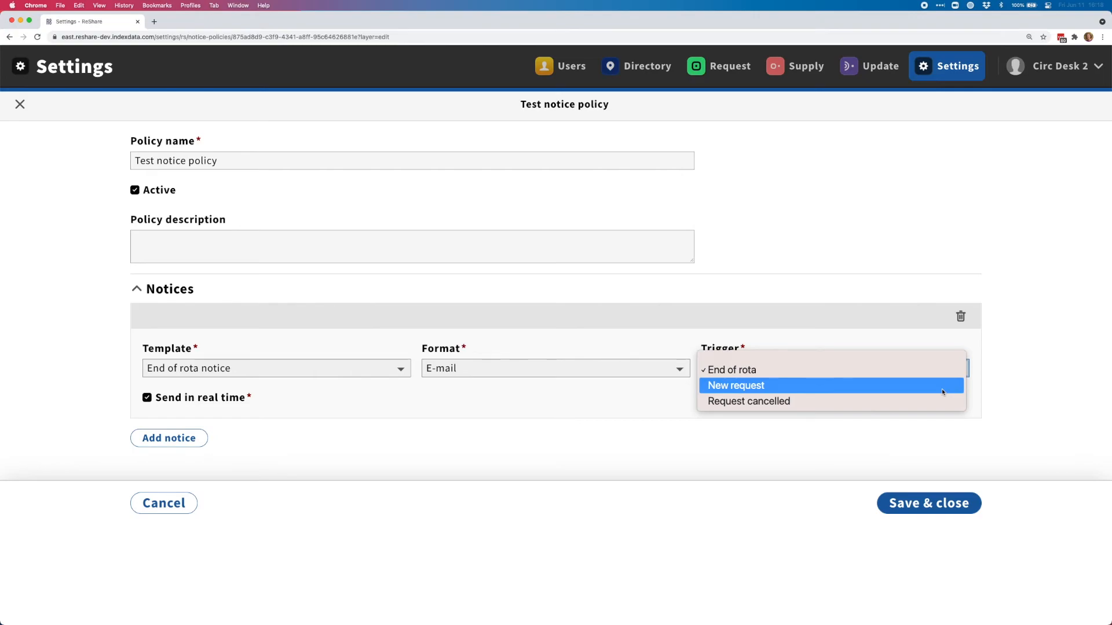
click(777, 402)
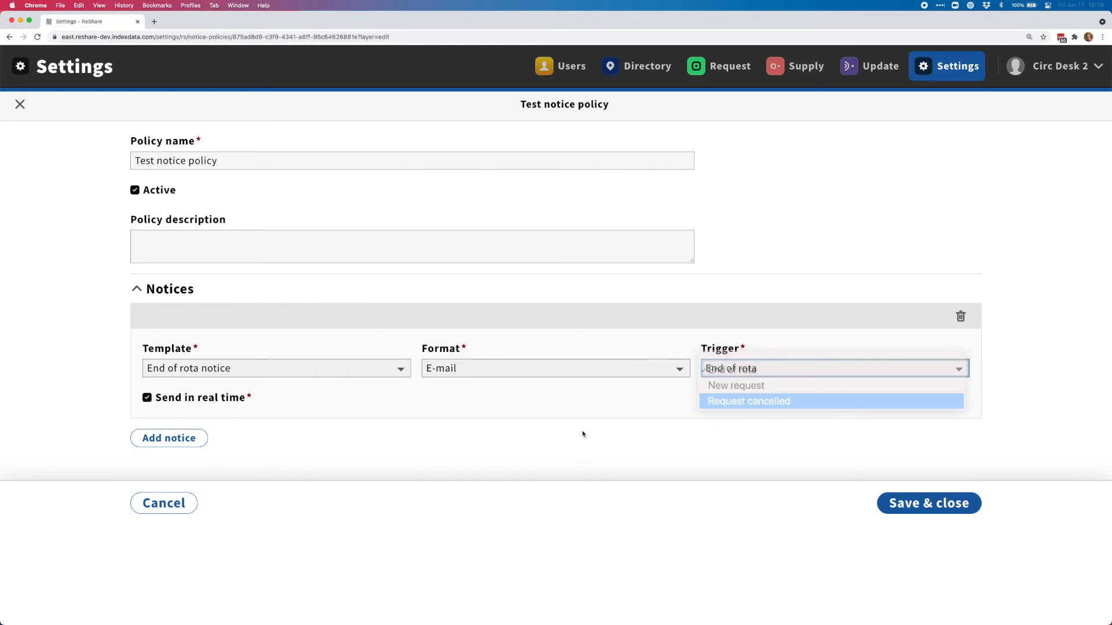
Add a second notice with the Cancel request template, E-mail format and Request cancelled trigger, and save the policy.
click(162, 438)
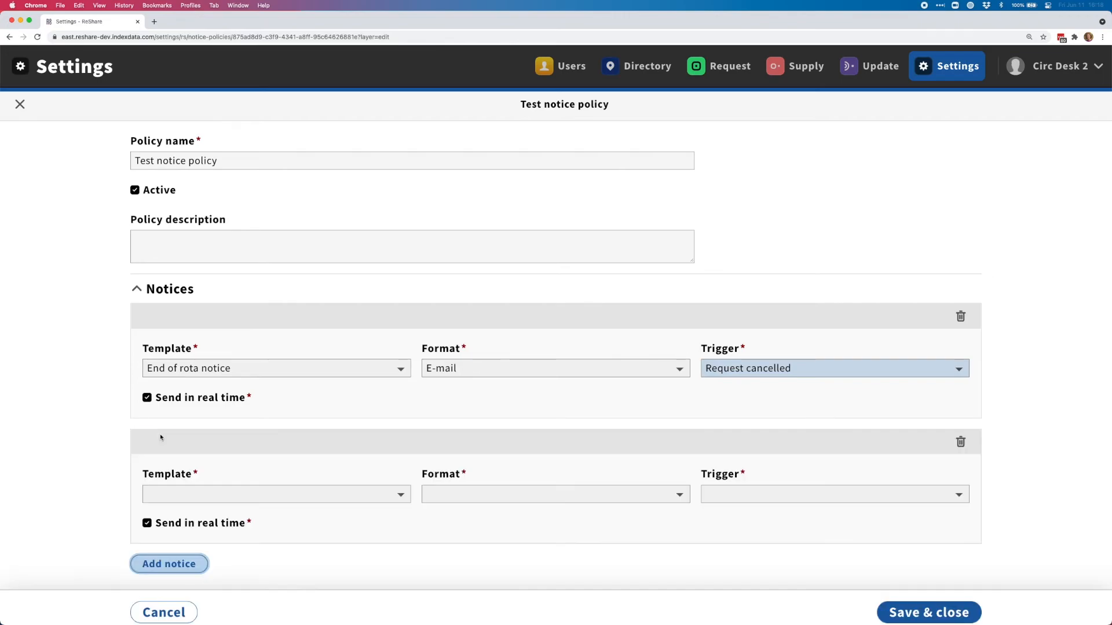
click(309, 494)
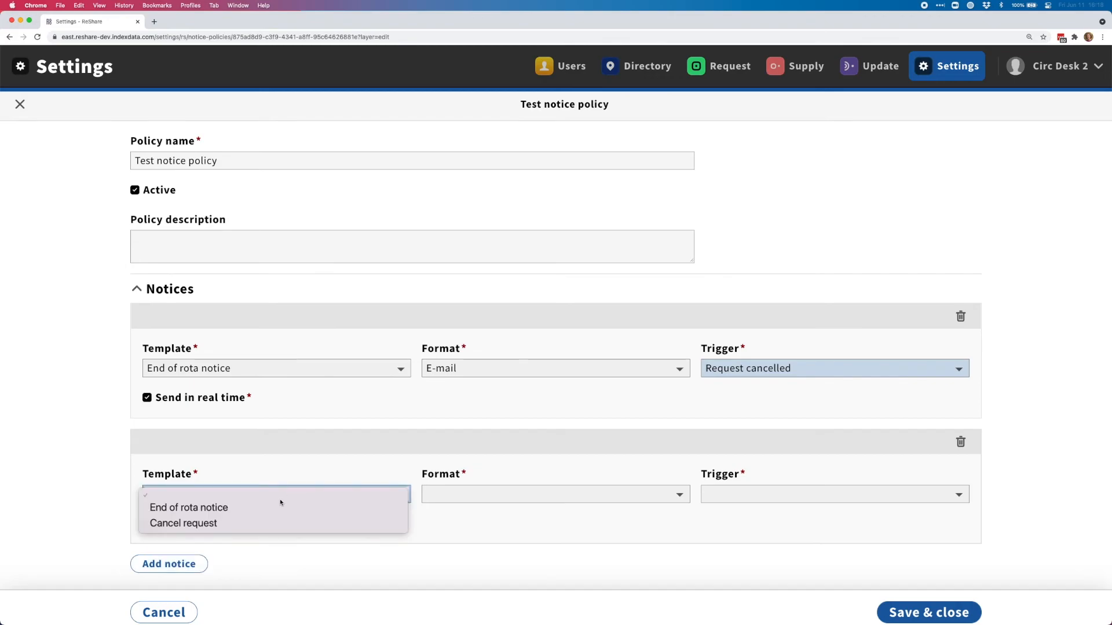
click(272, 518)
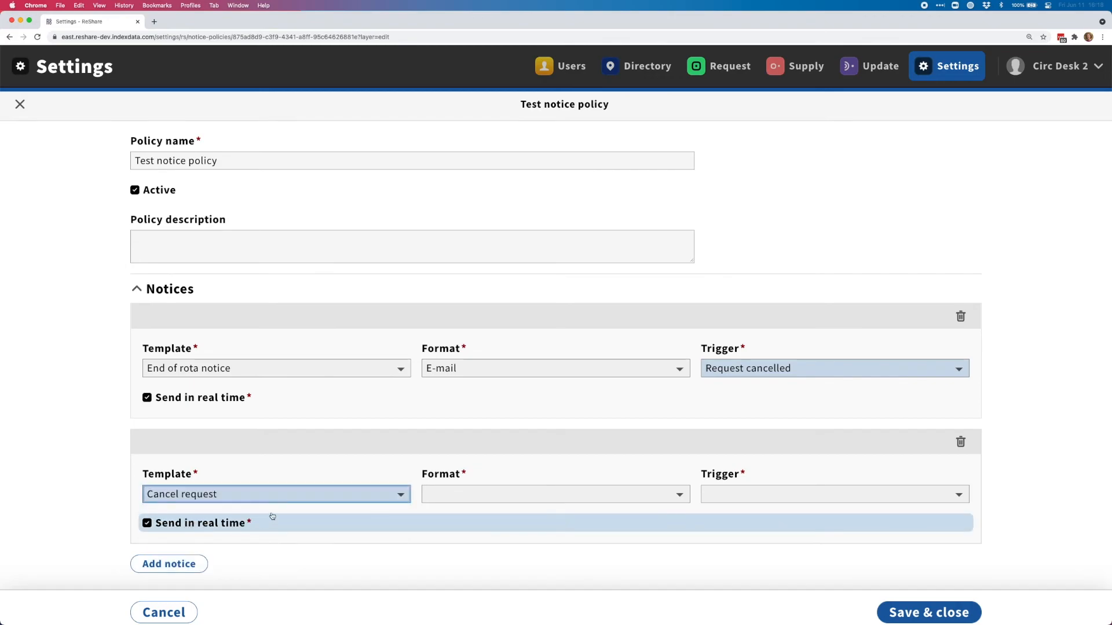
click(517, 493)
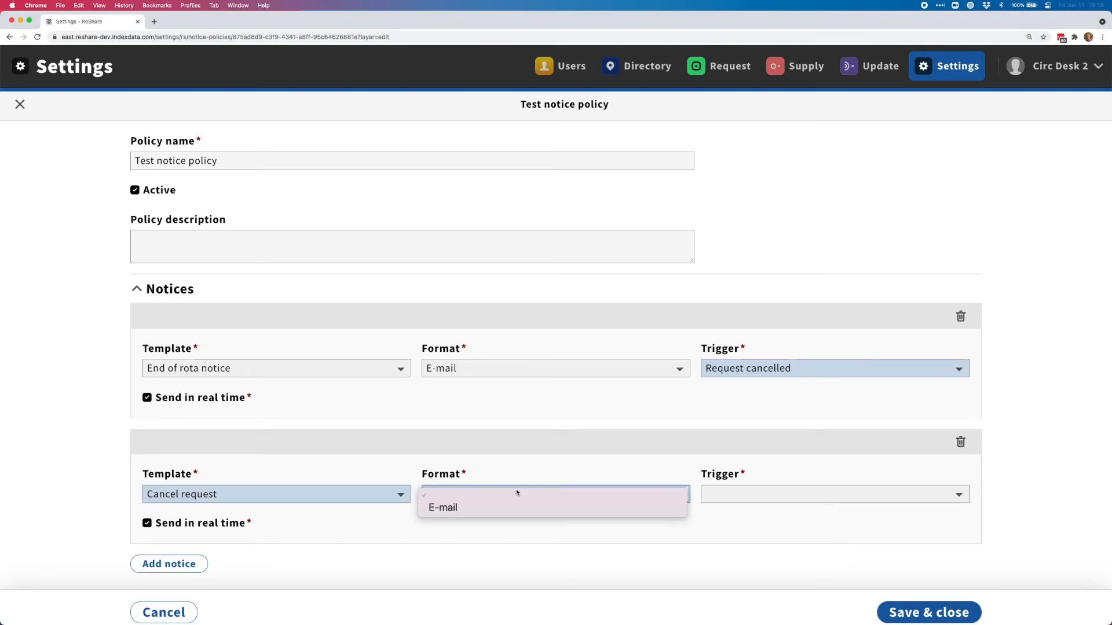
click(530, 508)
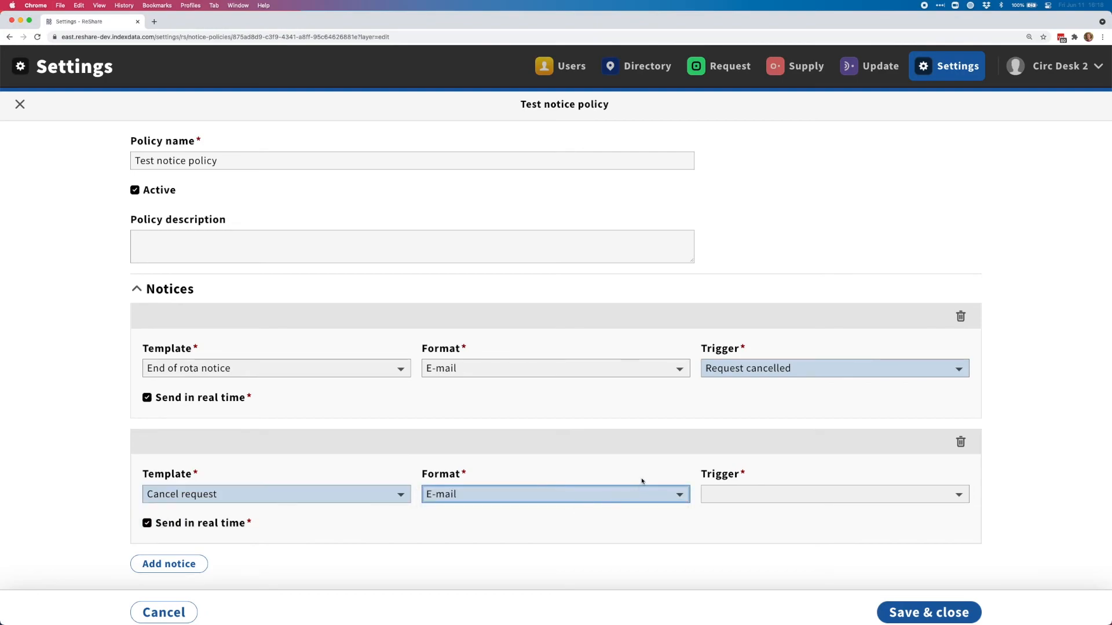
click(773, 495)
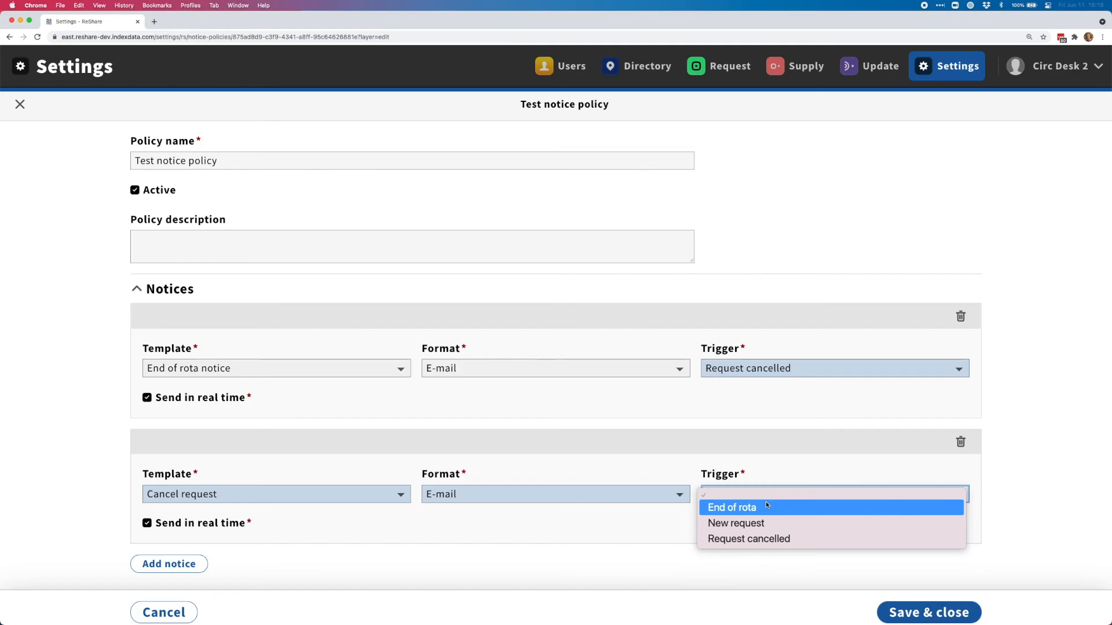
click(780, 539)
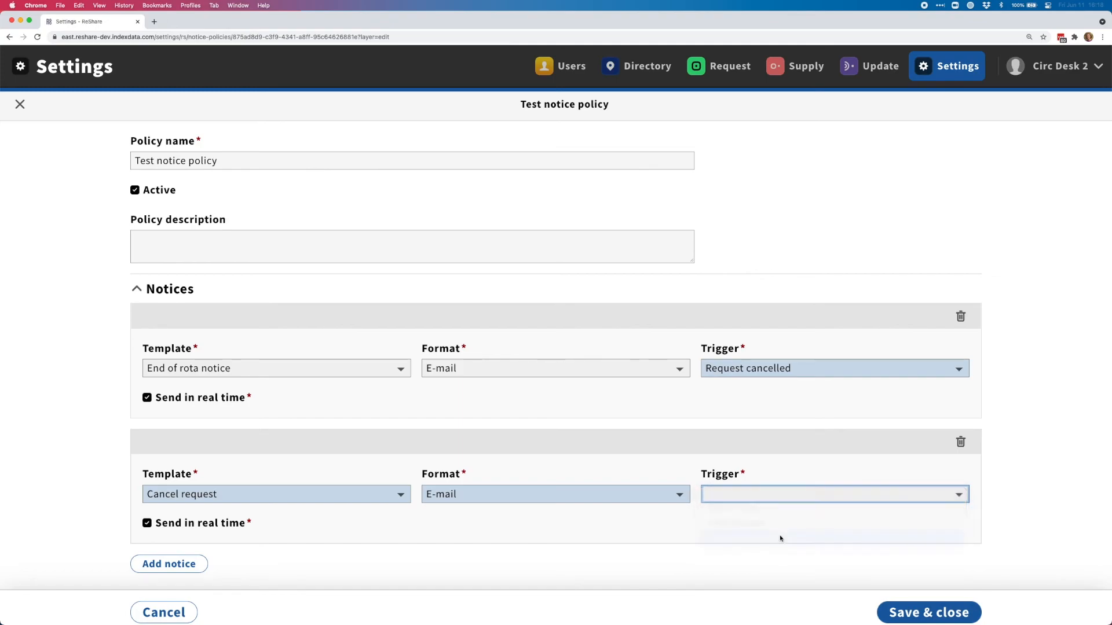
scroll(955, 428, down, 1)
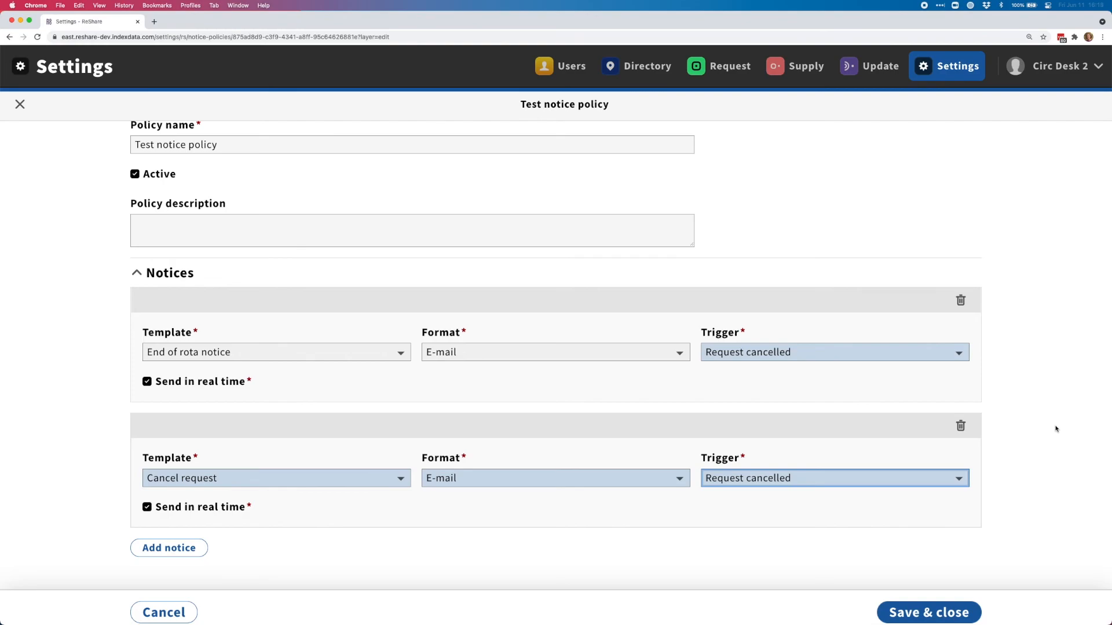
click(912, 609)
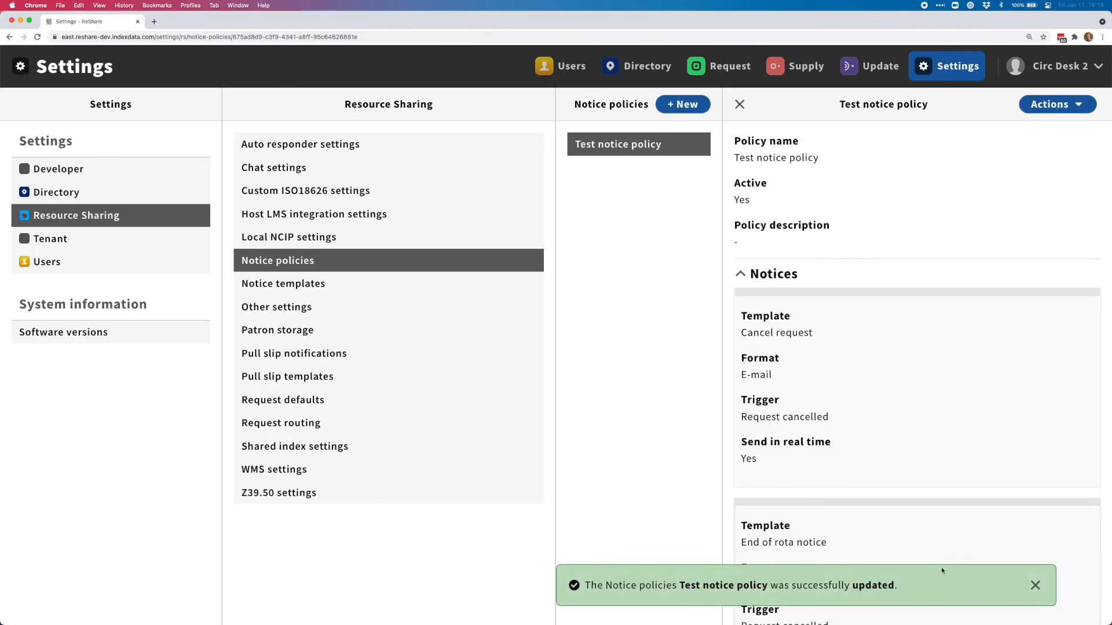